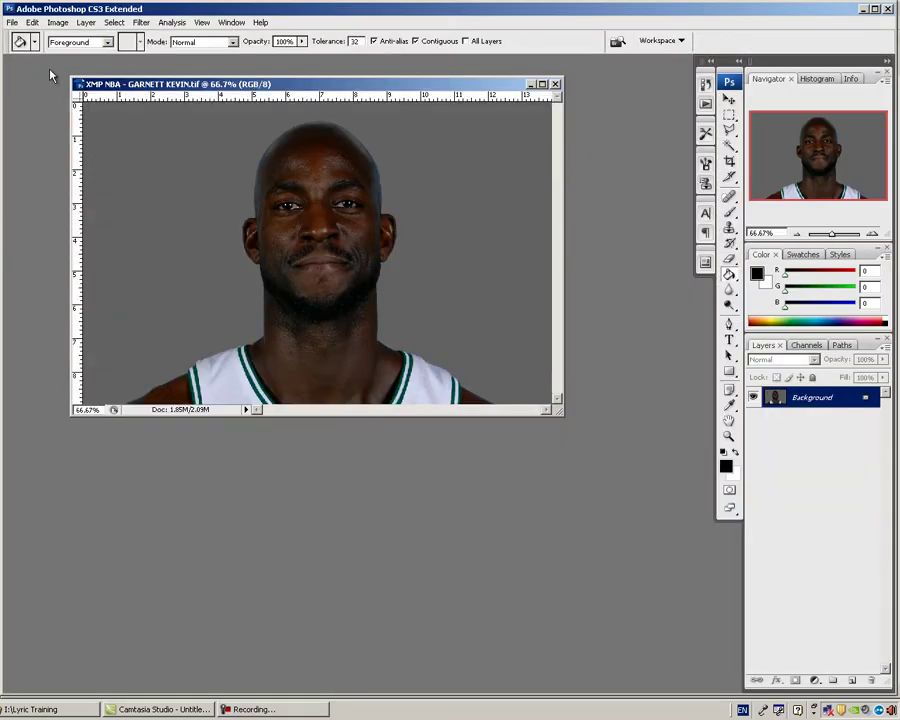
# Check the headshot's file info (player's name as title, BOSTON CELTICS FORWARD, author Boston_BASK), then return to Lyric.
pyautogui.click(12, 22)
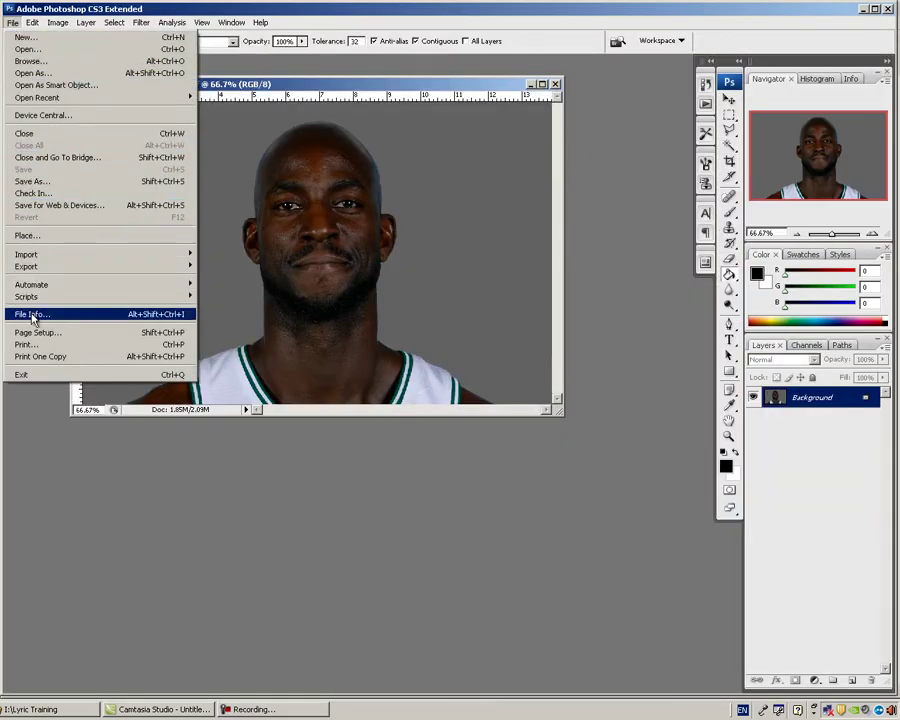
pyautogui.click(33, 315)
pyautogui.moveTo(390, 135); pyautogui.dragTo(282, 135)
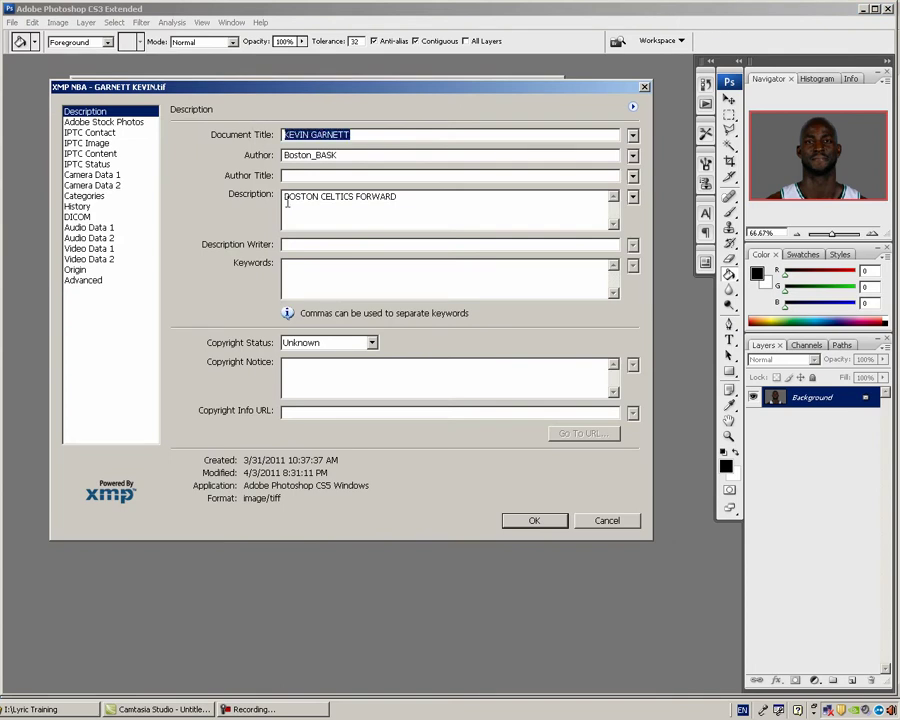
pyautogui.moveTo(400, 196); pyautogui.dragTo(273, 197)
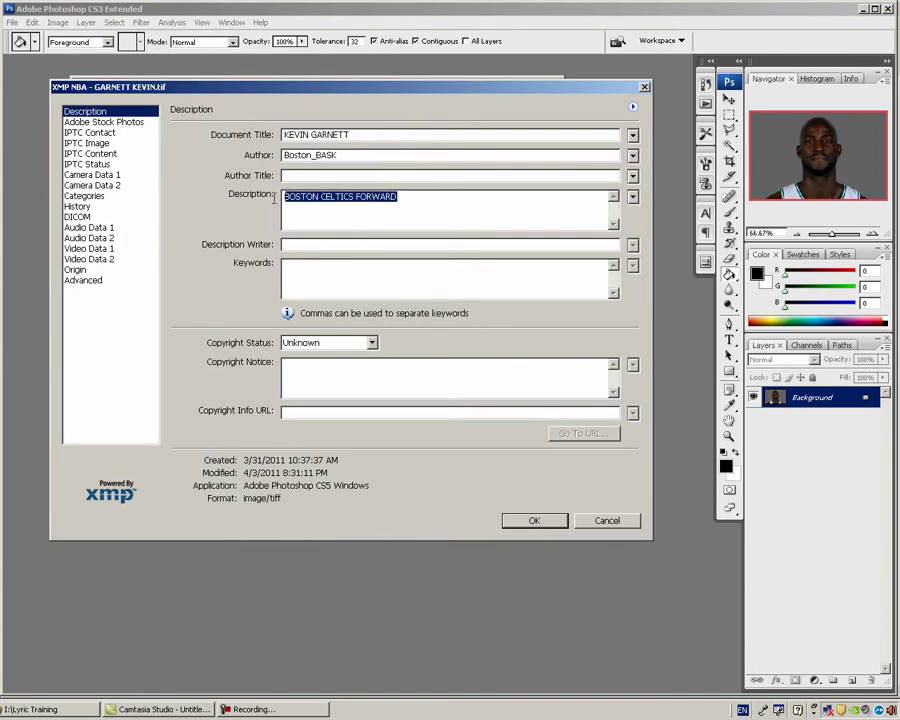
pyautogui.moveTo(356, 154); pyautogui.dragTo(282, 155)
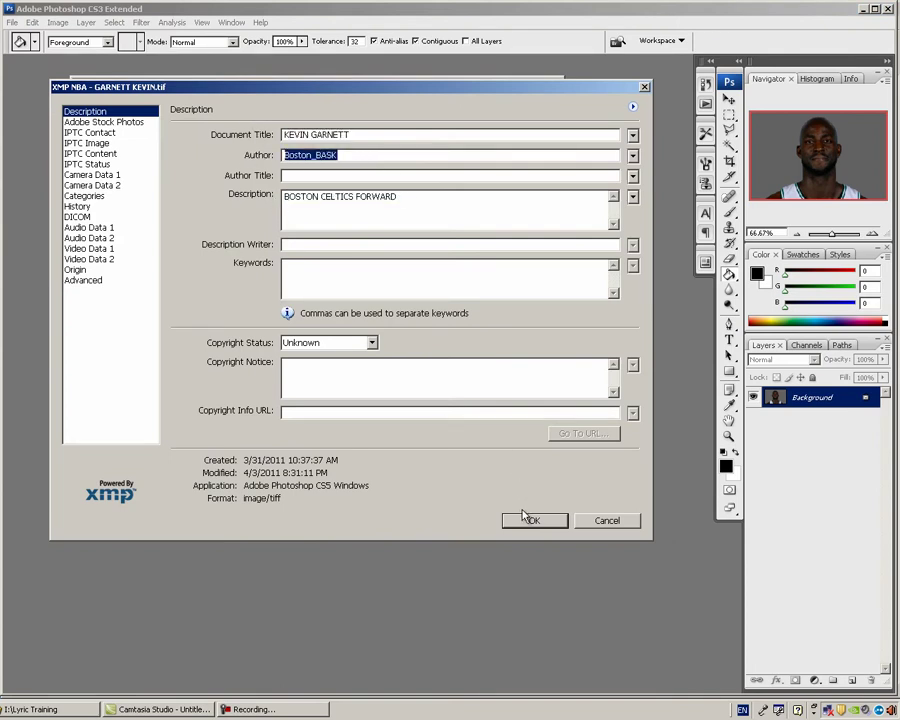
pyautogui.click(528, 520)
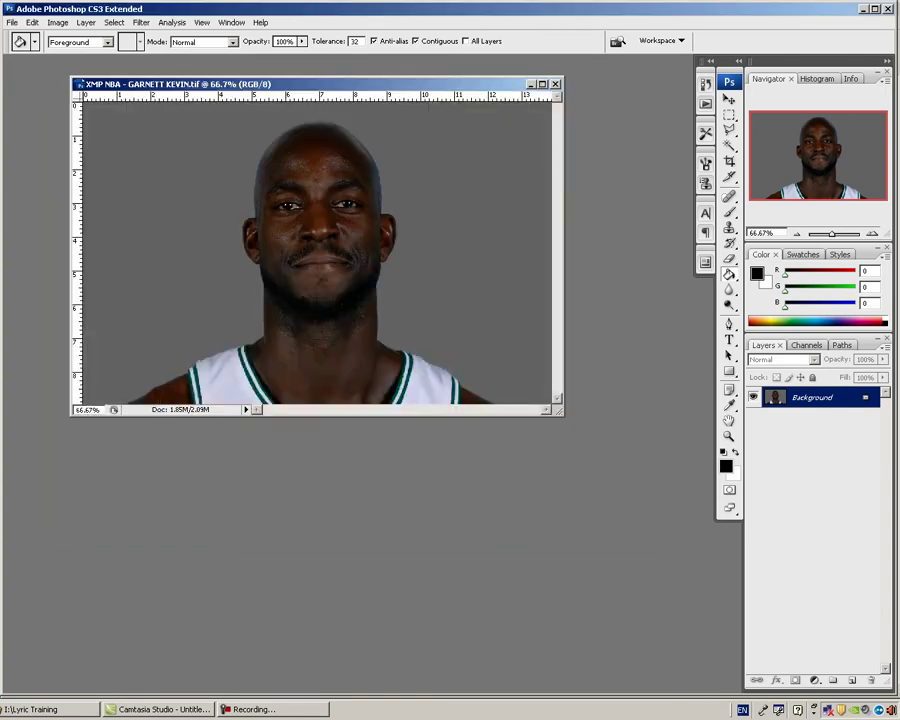
pyautogui.hotkey('alt', 'Tab')
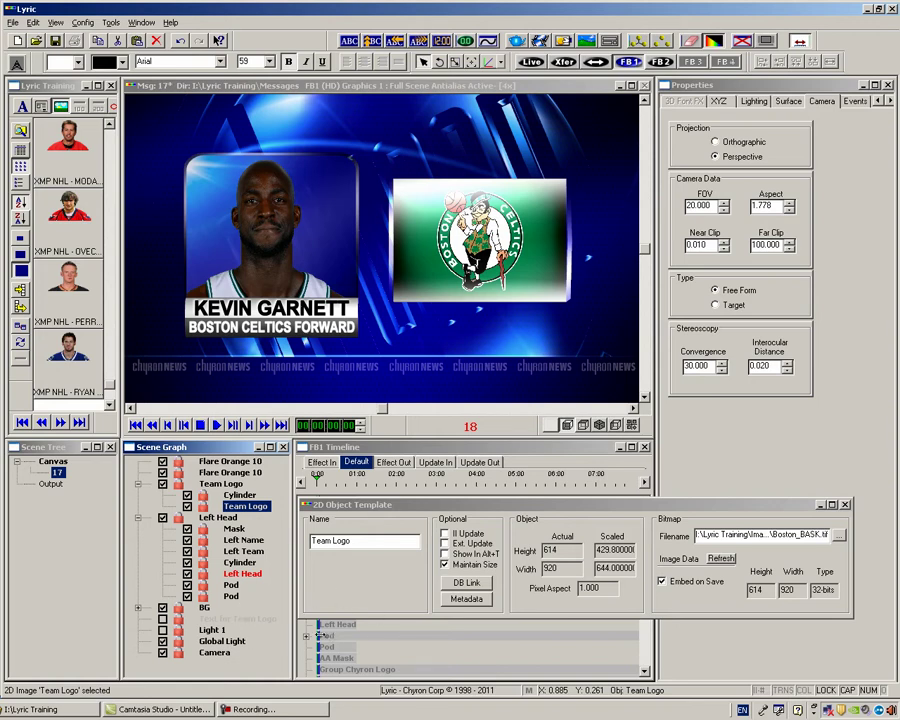
# Enable the Text for Team Logo element, toggle the Team Logo image off and on, then select Left Head.
pyautogui.click(242, 620)
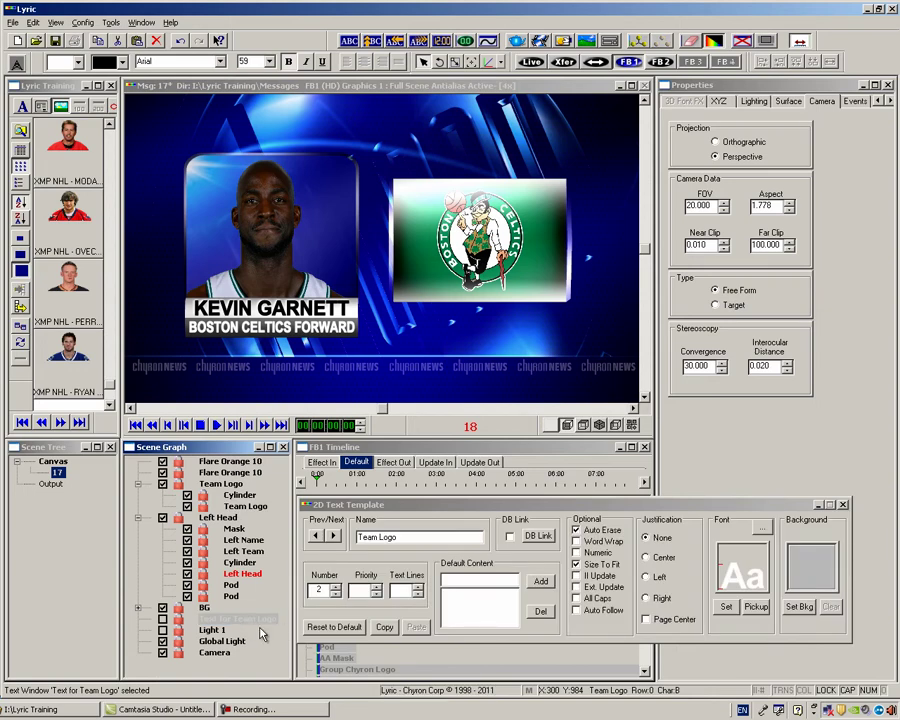
pyautogui.click(163, 620)
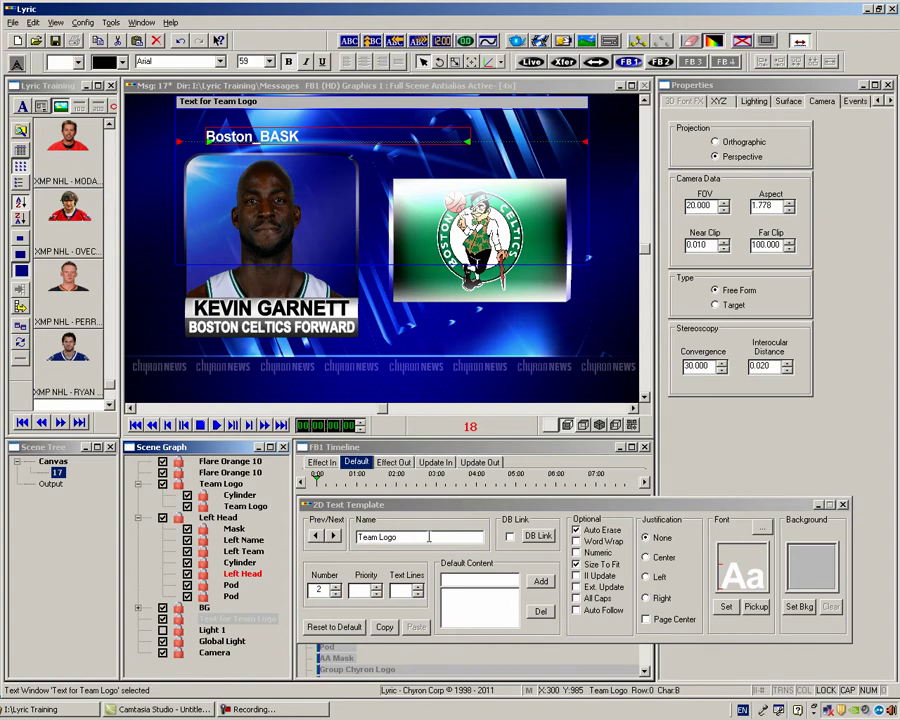
pyautogui.press('Tab')
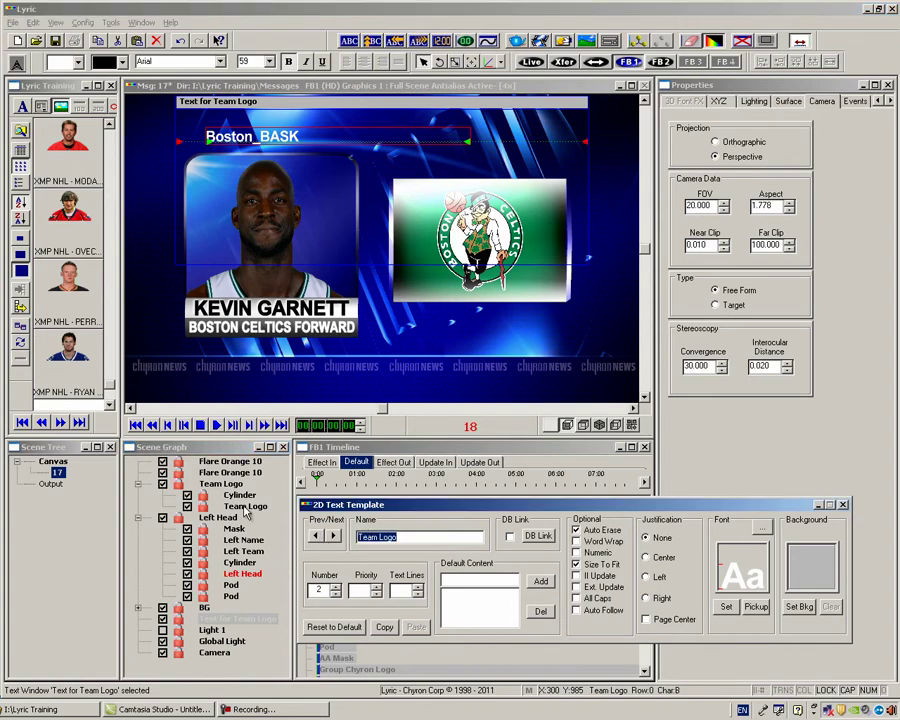
pyautogui.click(245, 507)
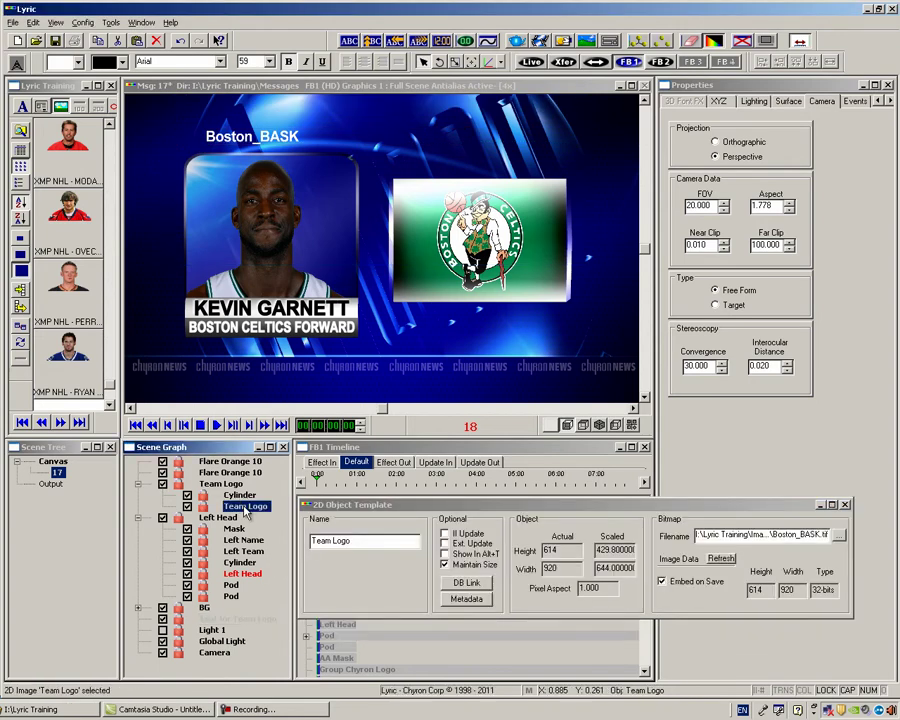
pyautogui.click(187, 507)
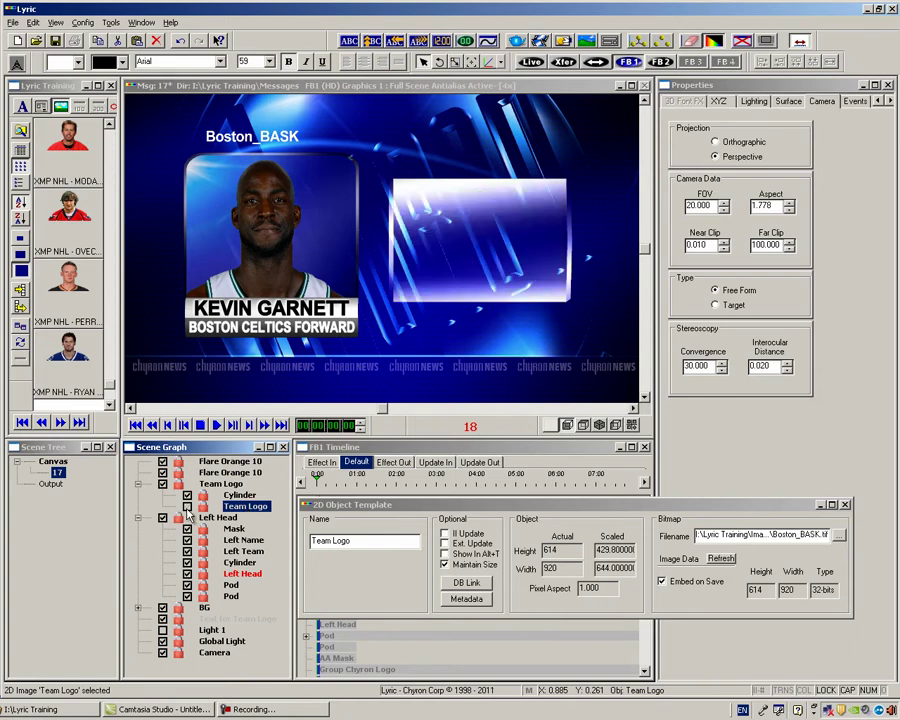
pyautogui.click(187, 507)
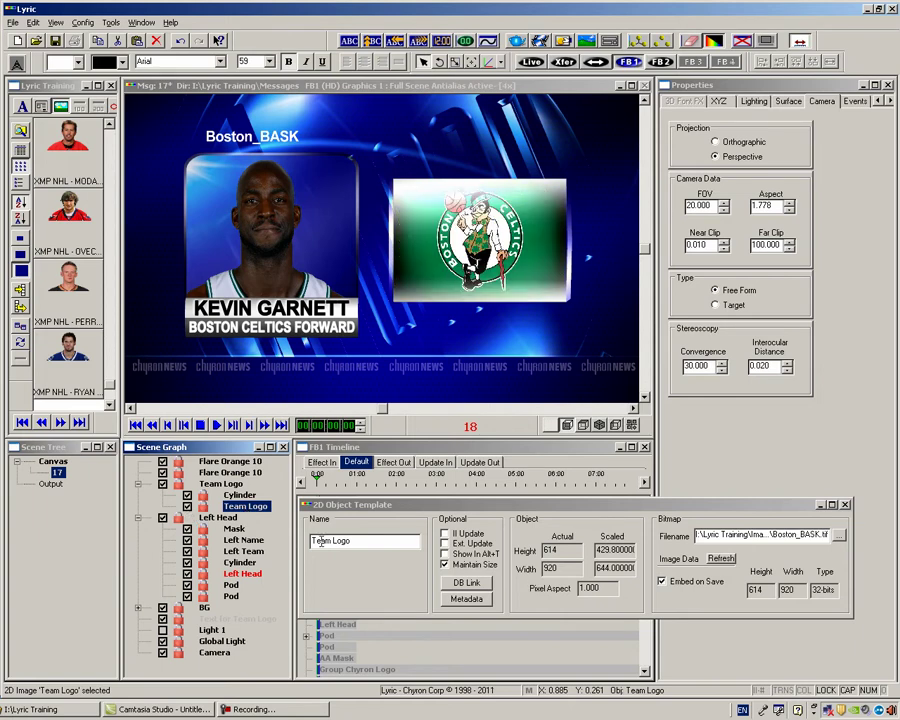
pyautogui.click(255, 574)
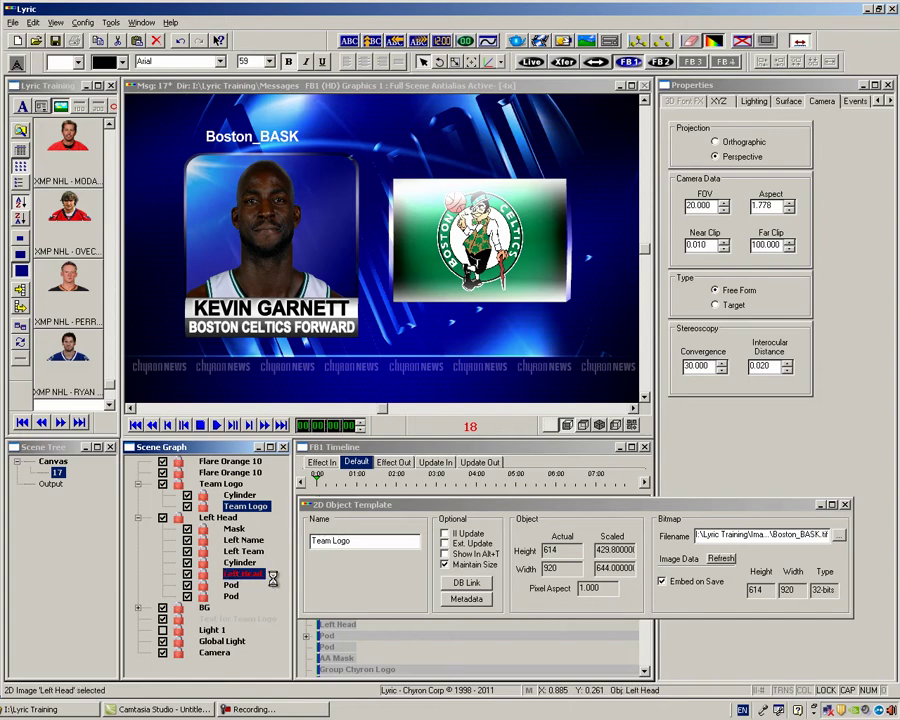
# Review Left Head's Metadata Actions rule linking the creator tag to Team Logo (2), then select Text for Team Logo.
pyautogui.click(466, 598)
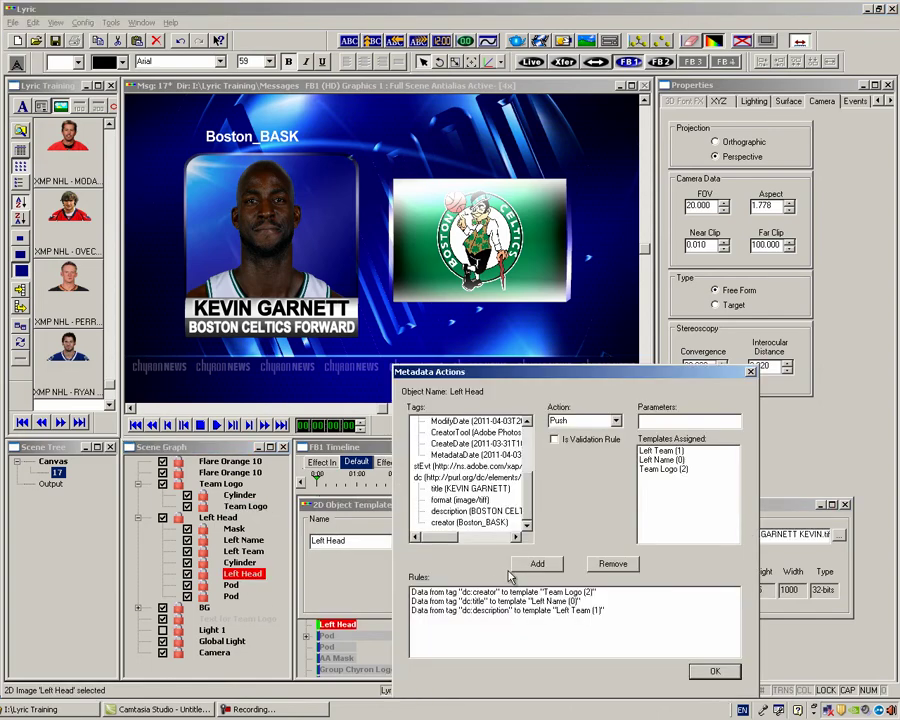
pyautogui.moveTo(520, 371); pyautogui.dragTo(422, 308)
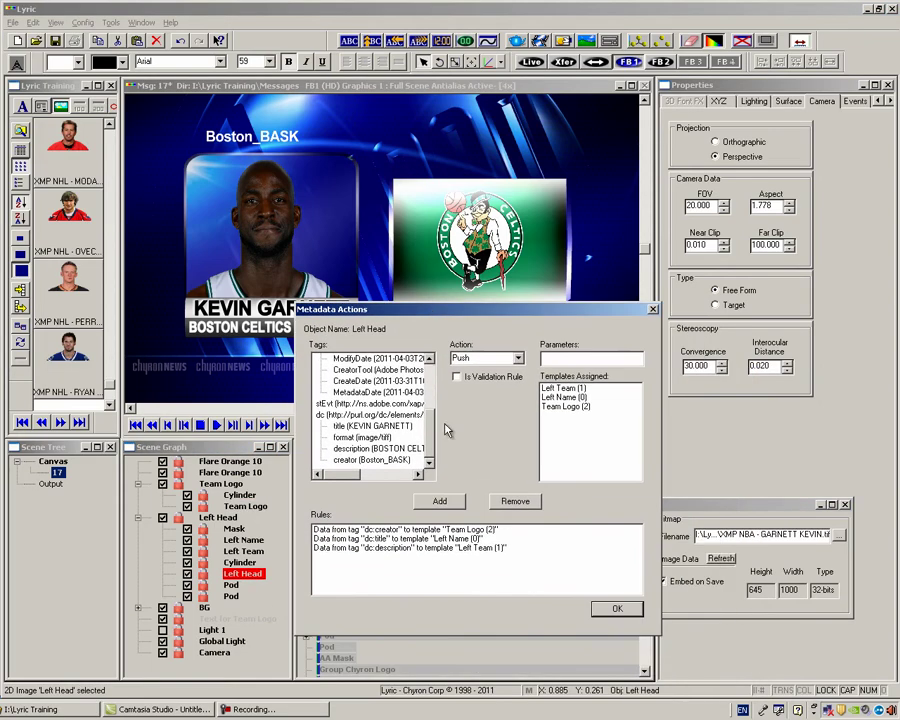
pyautogui.click(376, 461)
pyautogui.click(571, 410)
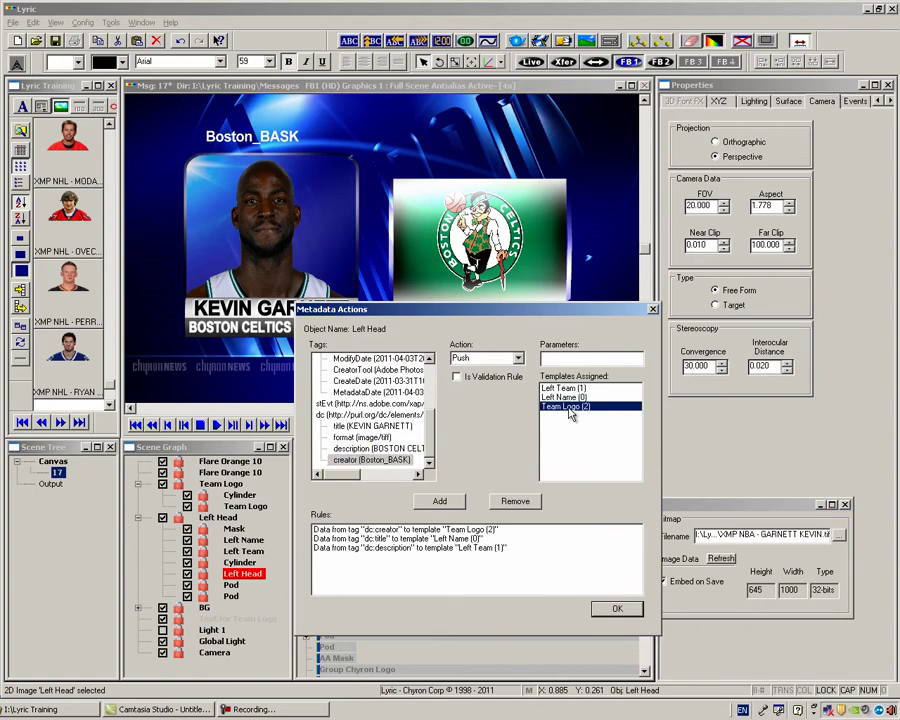
pyautogui.click(595, 533)
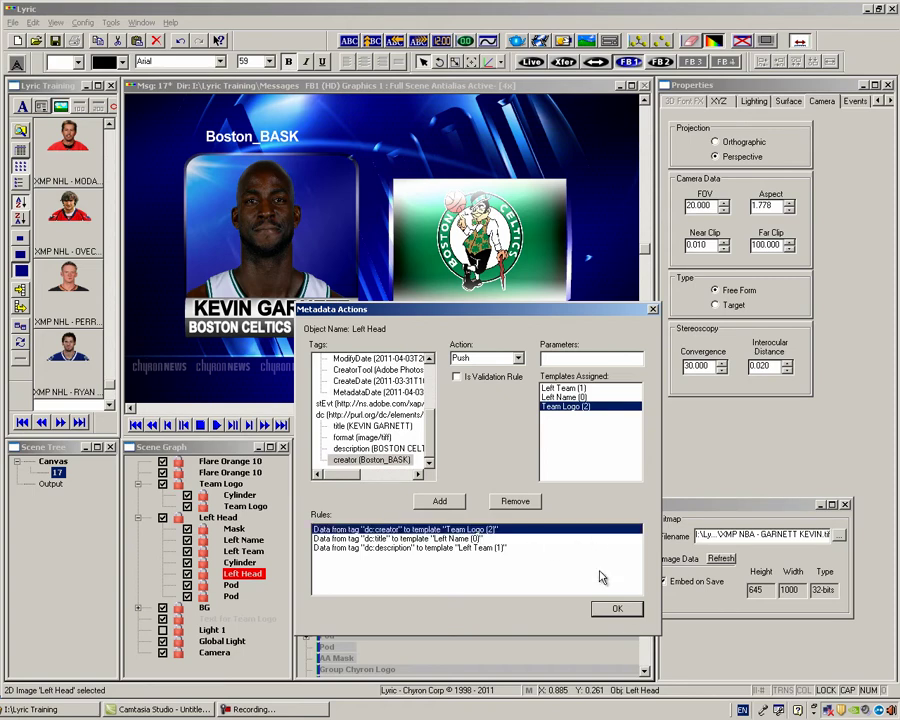
pyautogui.click(619, 609)
pyautogui.click(218, 621)
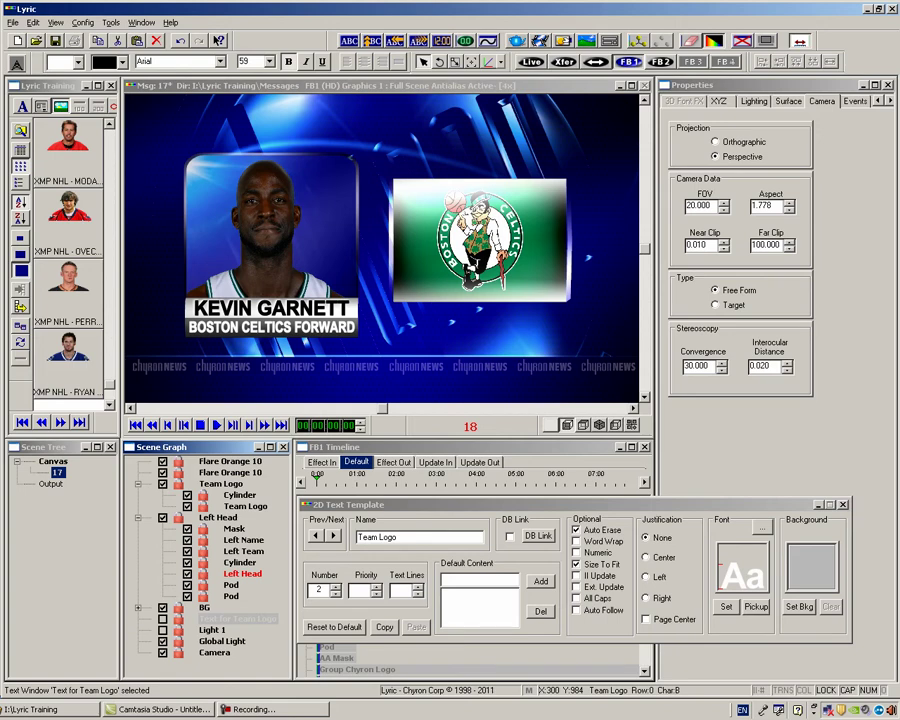
# In Notepad, go over the script's canvas.scene reference, Team Logo template name and text-reading line.
pyautogui.hotkey('alt', 'Tab')
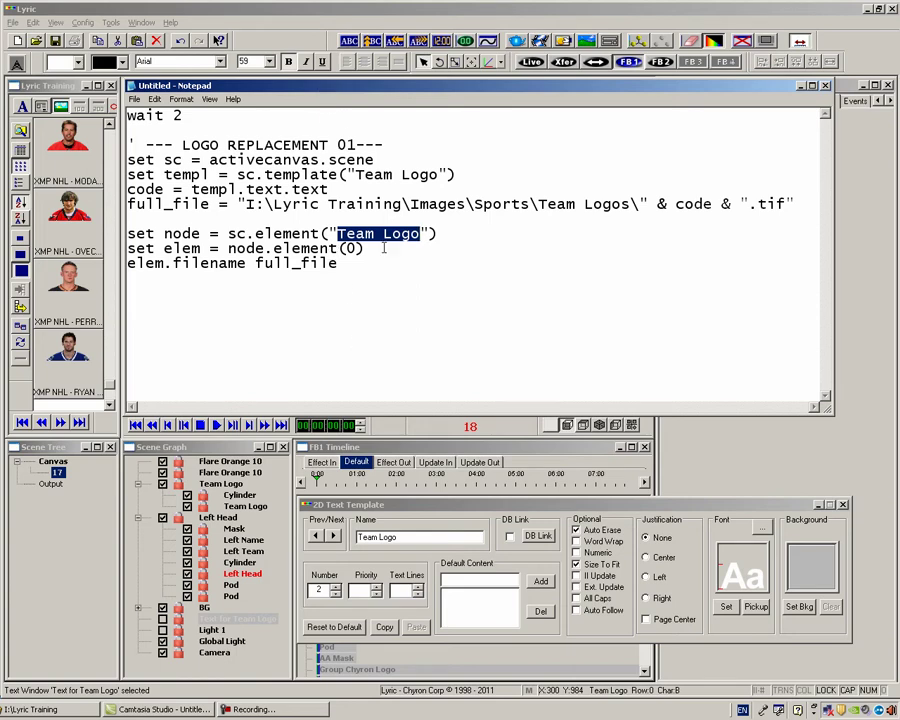
pyautogui.click(386, 246)
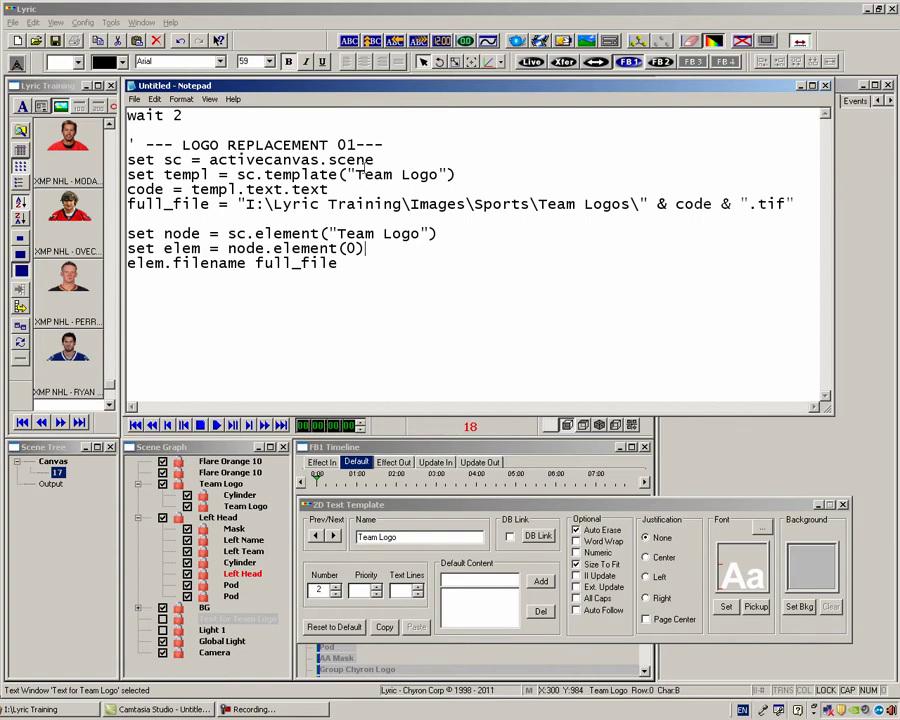
pyautogui.moveTo(376, 160); pyautogui.dragTo(122, 160)
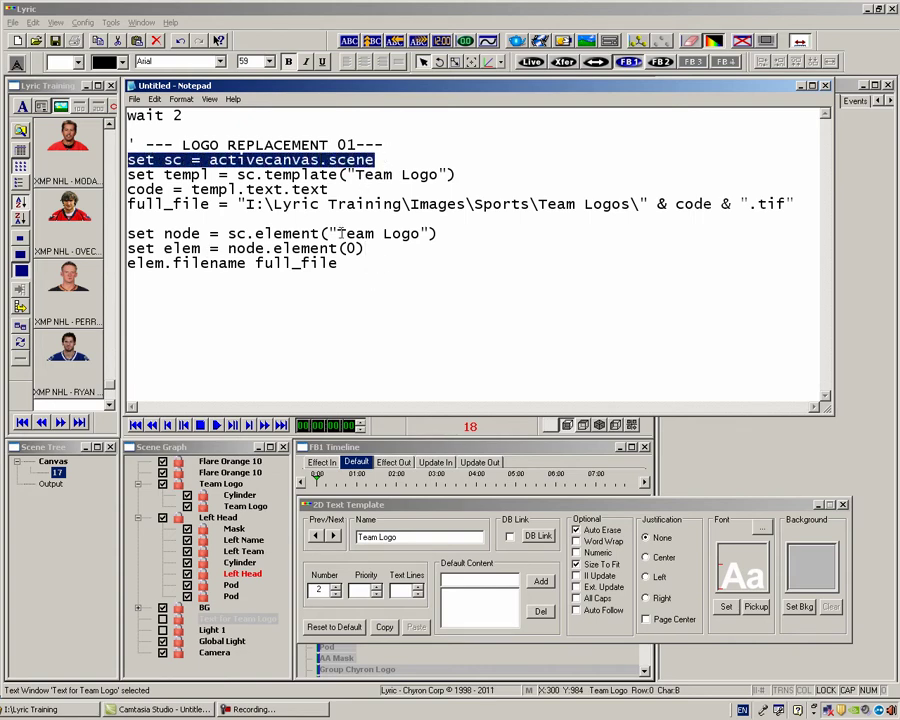
pyautogui.moveTo(352, 174); pyautogui.dragTo(438, 176)
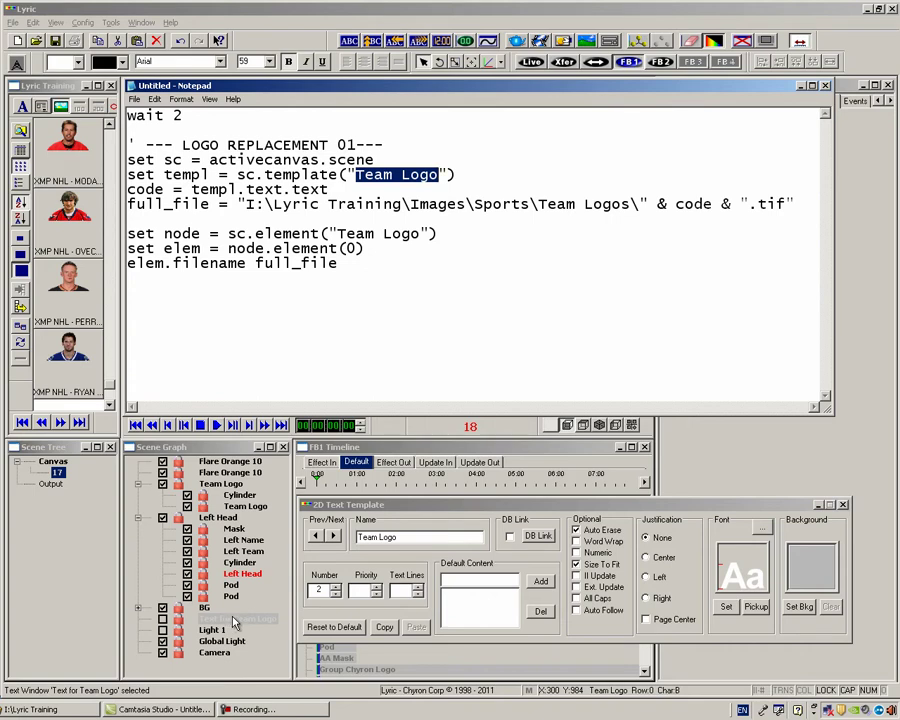
pyautogui.moveTo(337, 190); pyautogui.dragTo(113, 193)
pyautogui.click(299, 206)
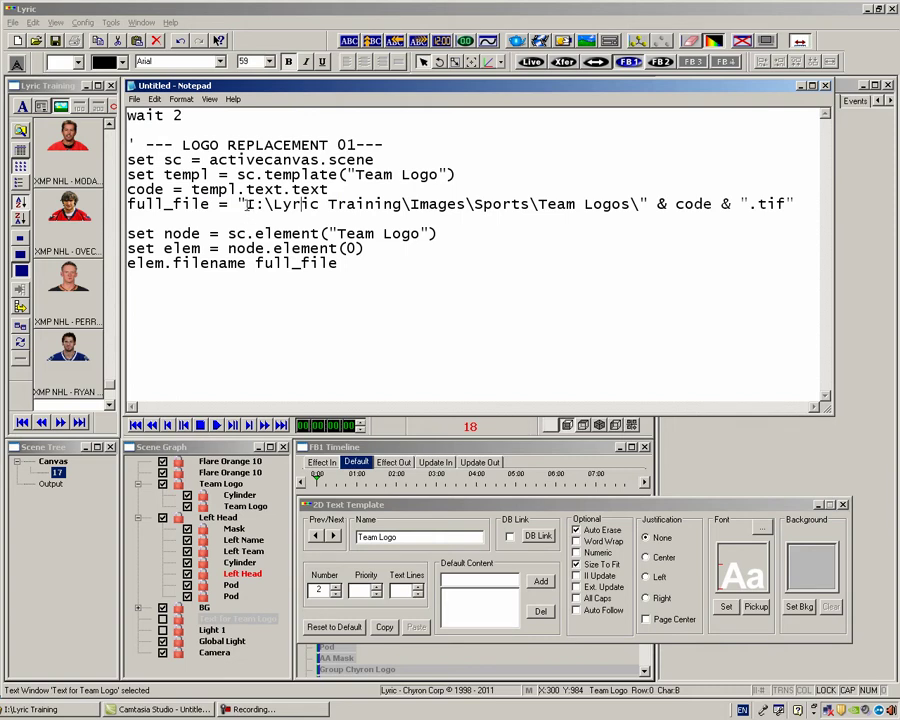
# Go over the logo folder path, .tif extension and Team Logo target, then return to Lyric's Team Logo image.
pyautogui.moveTo(246, 204); pyautogui.dragTo(632, 205)
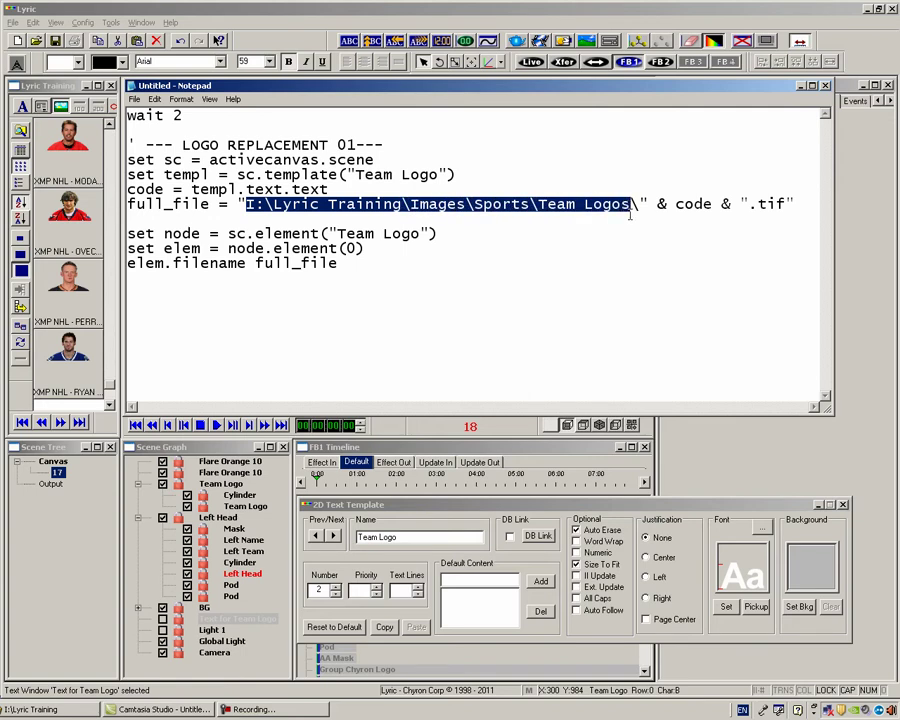
pyautogui.moveTo(747, 205); pyautogui.dragTo(786, 205)
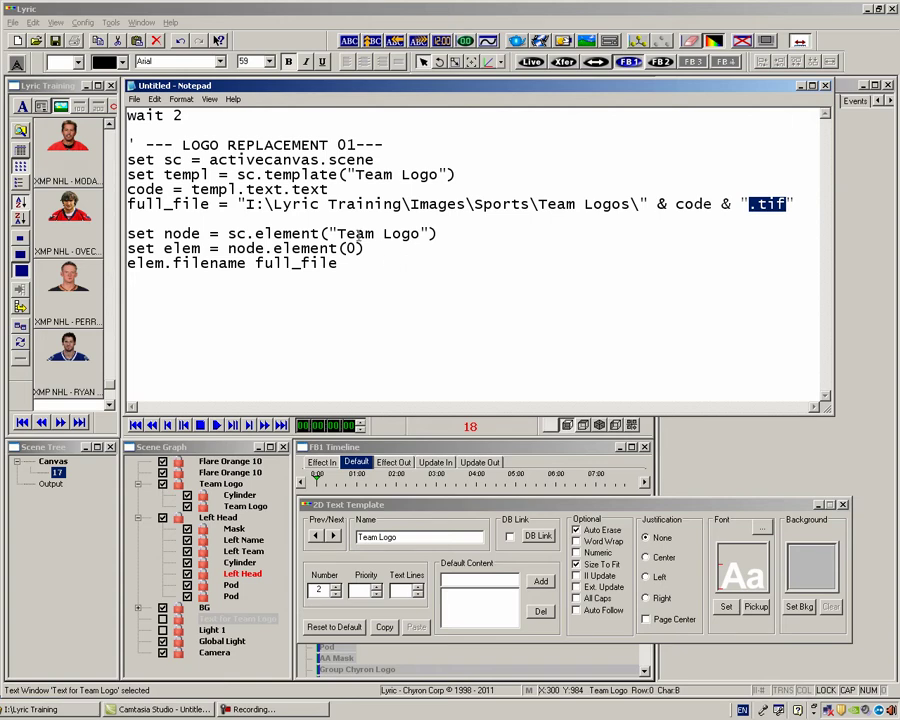
pyautogui.click(341, 232)
pyautogui.moveTo(339, 233); pyautogui.dragTo(420, 233)
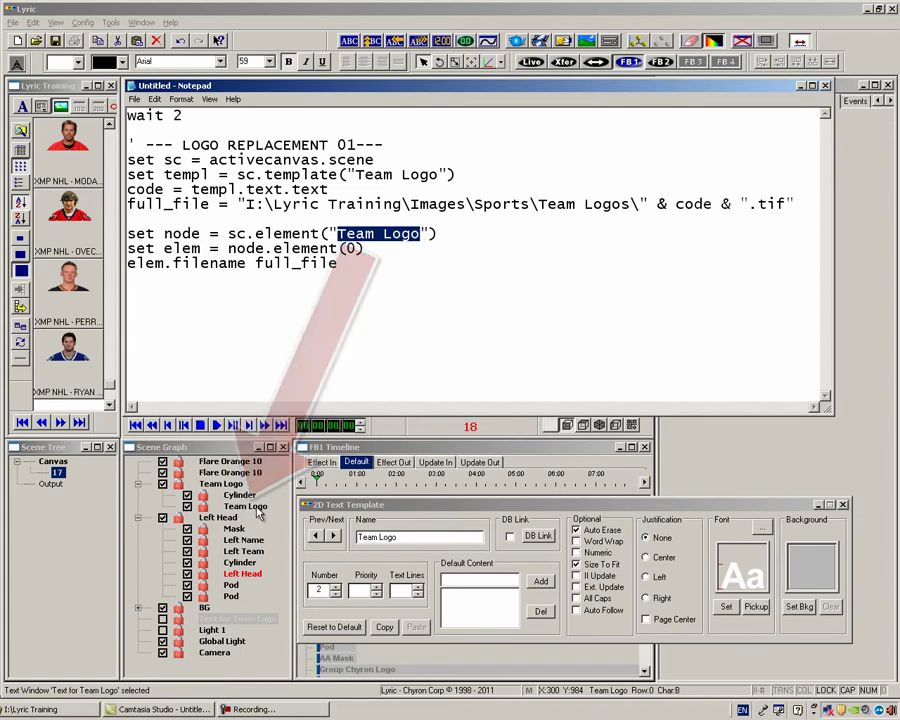
pyautogui.click(250, 506)
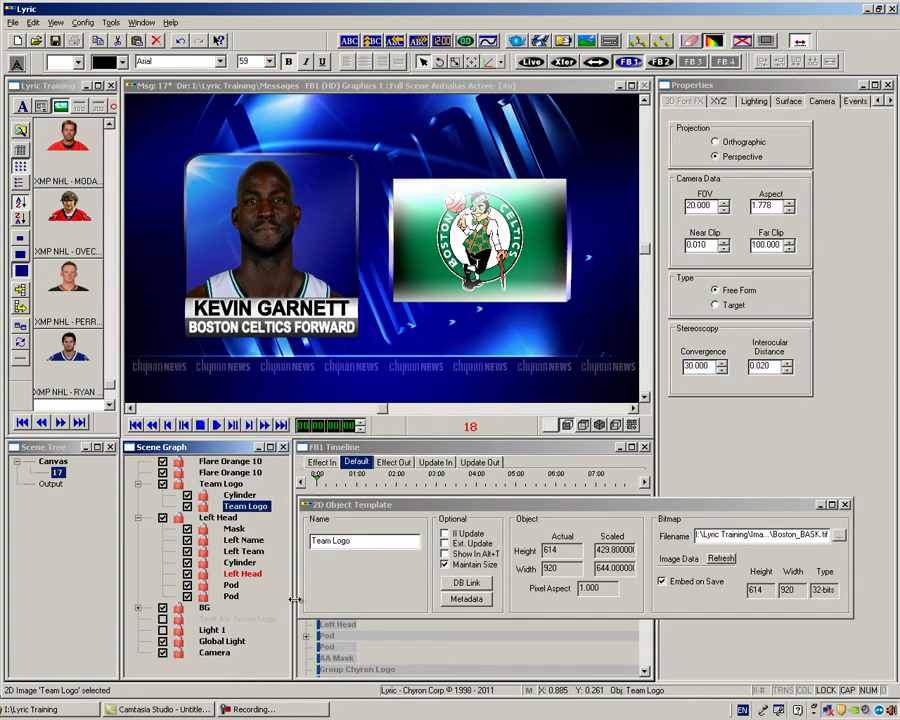
# Select Left Head and bring up message 18's Record Only settings with the embedded macro.
pyautogui.click(244, 575)
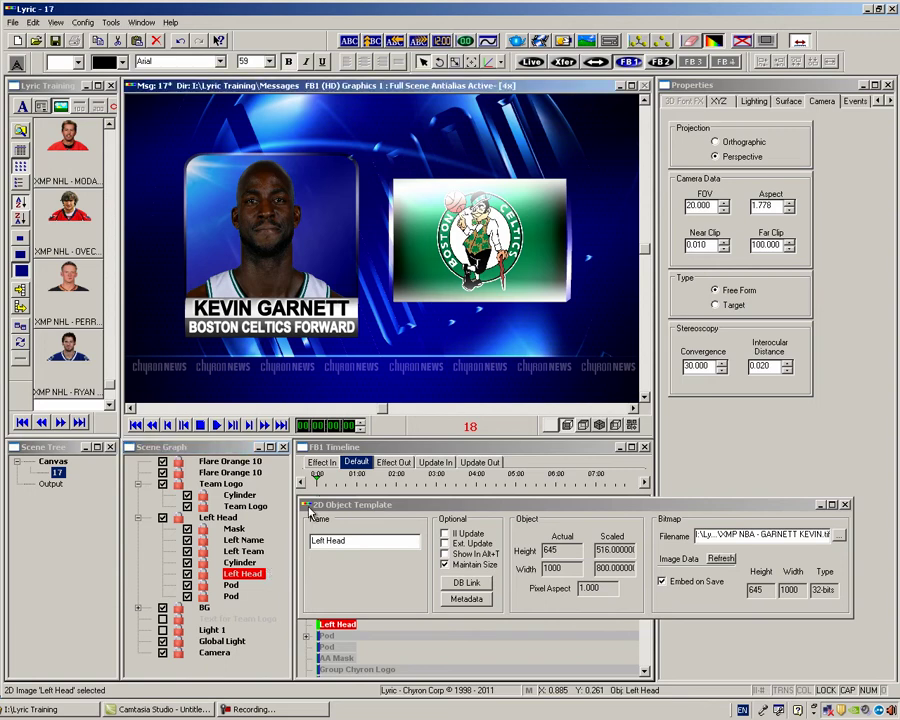
pyautogui.hotkey('ctrl', 'r')
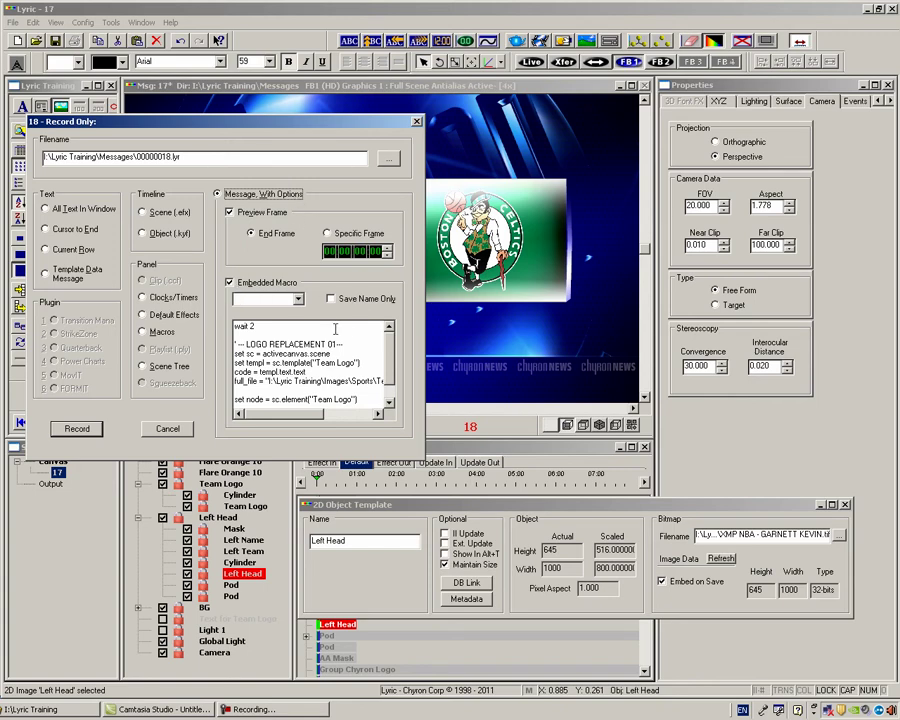
# Select the Embedded Macro text, then cancel the Record Only dialog without recording.
pyautogui.moveTo(236, 330); pyautogui.dragTo(352, 420)
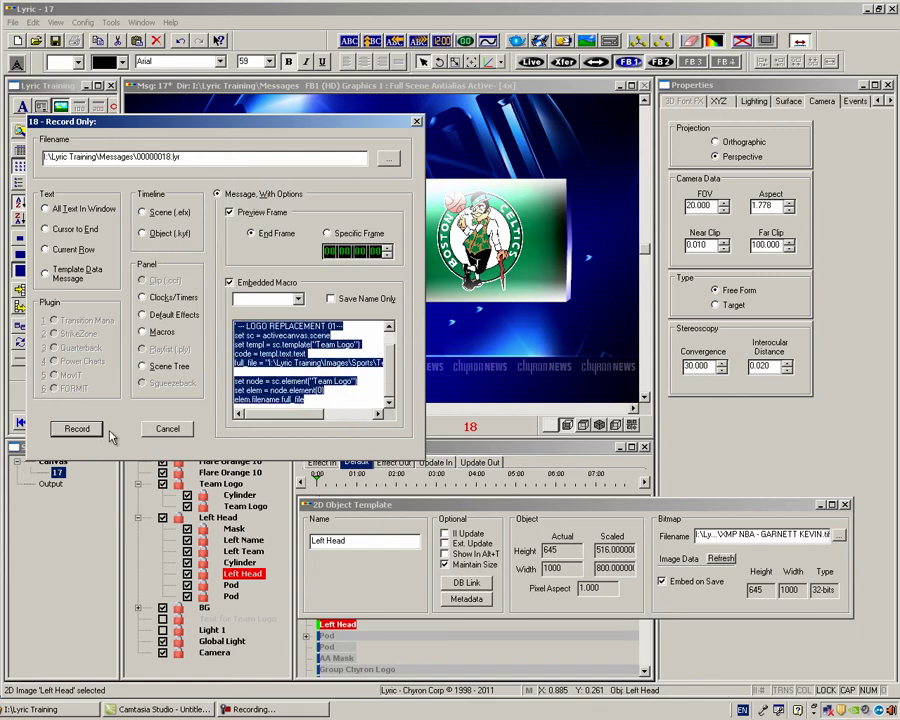
pyautogui.click(168, 429)
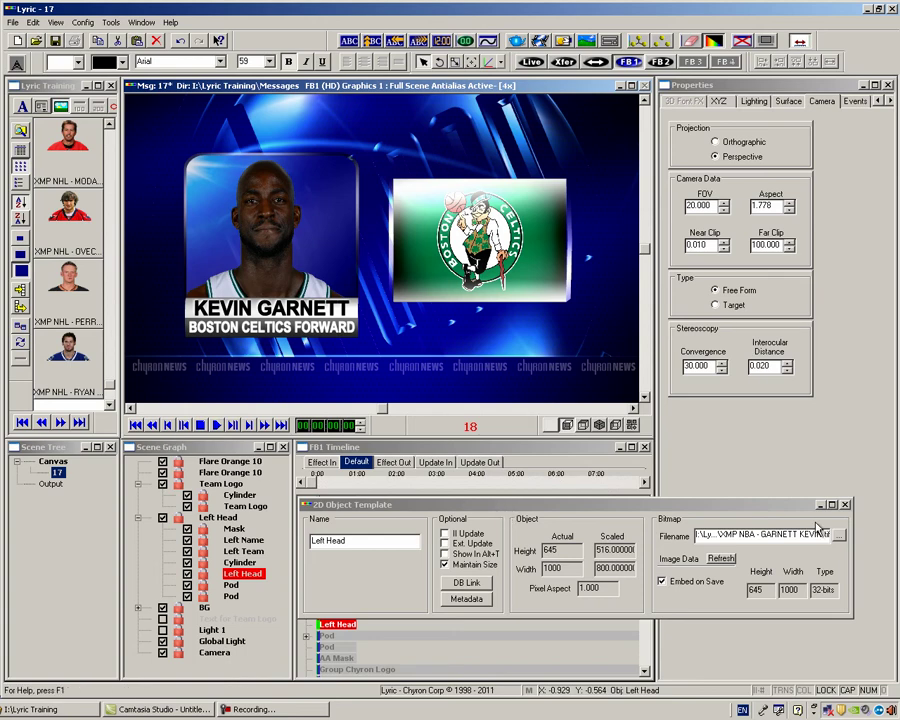
# Load the Anaheim Ducks forward's PERR headshot and record over the existing message.
pyautogui.click(57, 312)
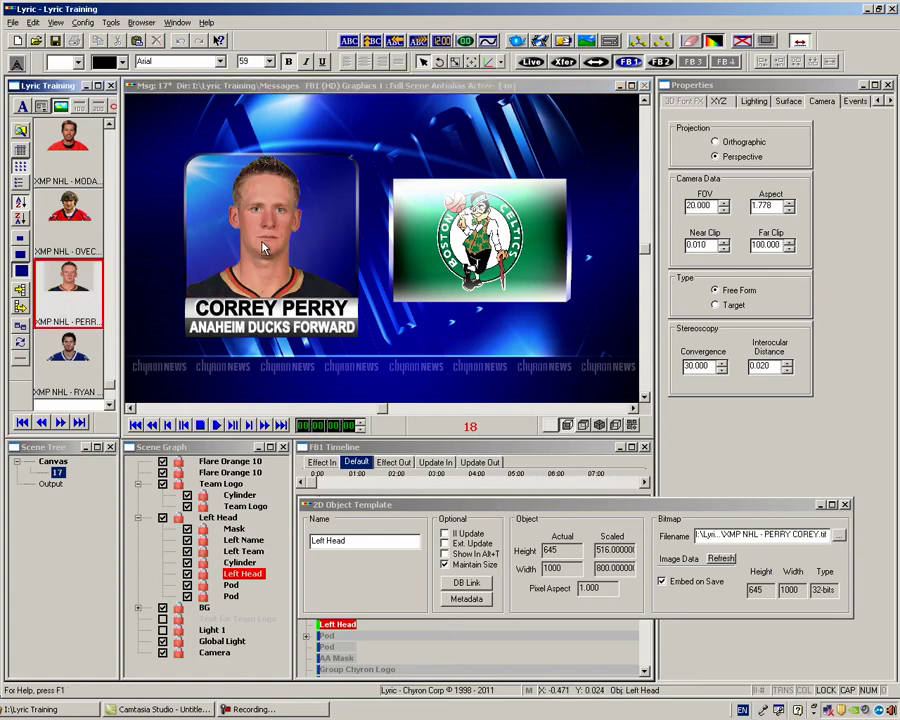
pyautogui.click(264, 248)
pyautogui.hotkey('ctrl', 's')
pyautogui.press('Return')
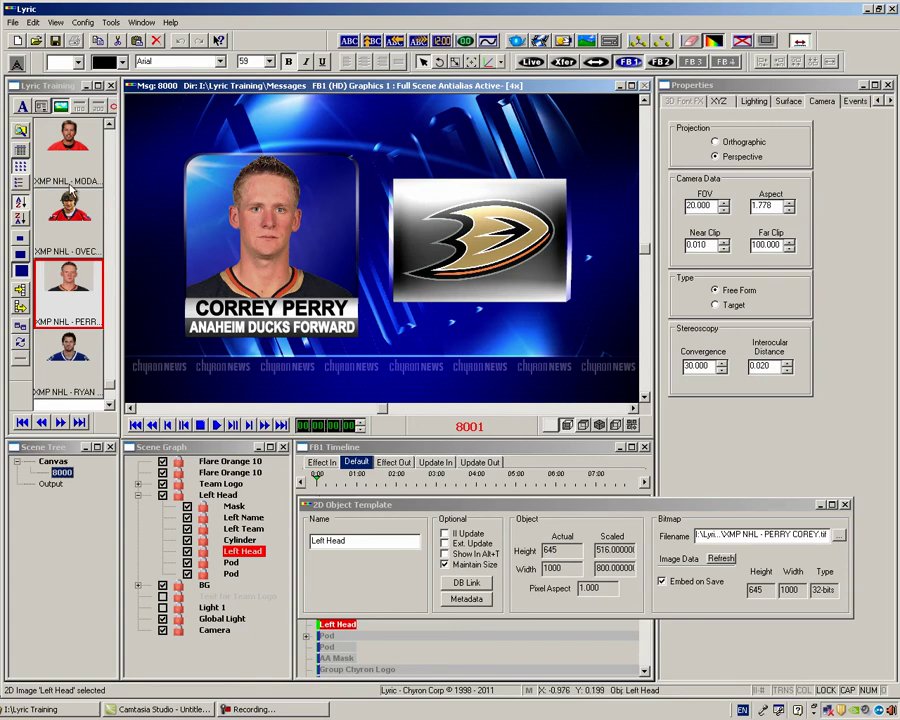
# Page back to the Steelers quarterback's ROES headshot, drop it on Left Head, and record as message 8002.
pyautogui.click(42, 423)
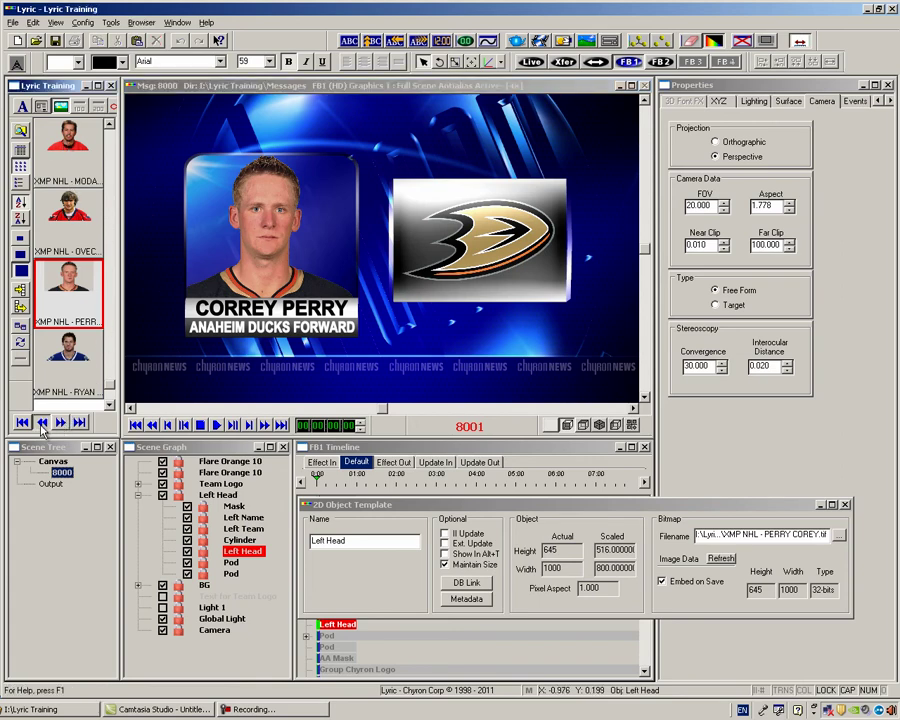
pyautogui.click(42, 423)
pyautogui.click(42, 423)
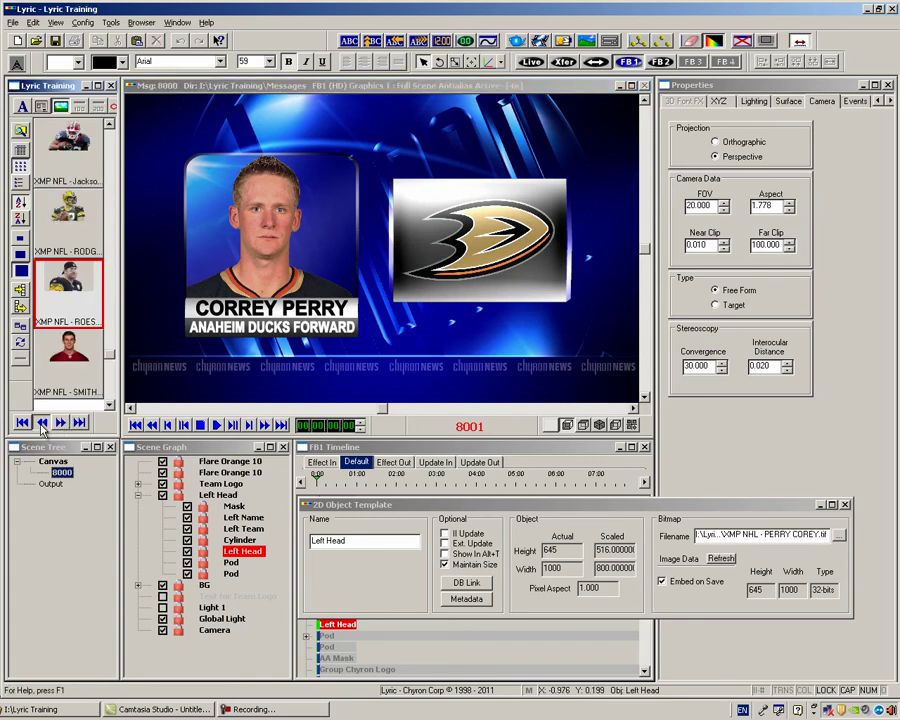
pyautogui.click(42, 423)
pyautogui.scroll(-2, 42, 300)
pyautogui.moveTo(272, 253); pyautogui.dragTo(272, 253)
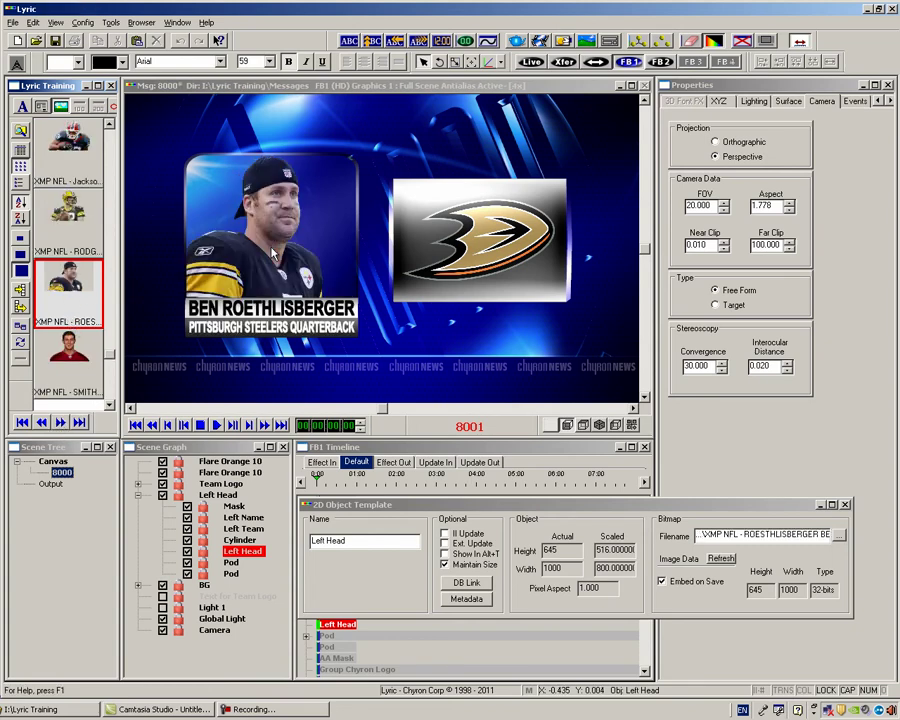
pyautogui.hotkey('ctrl', 's')
pyautogui.press('Return')
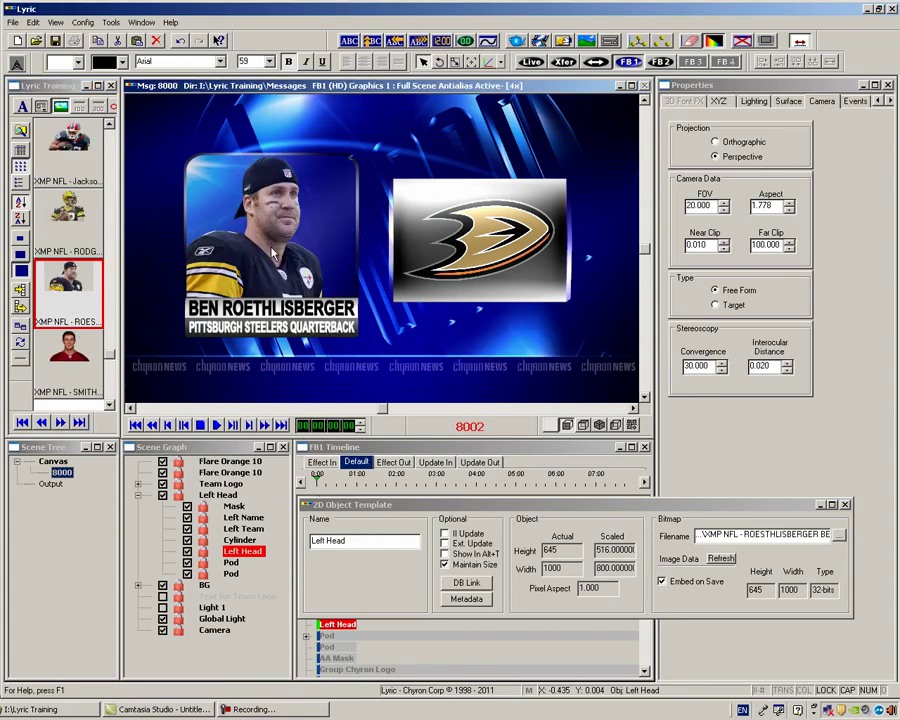
# Load the German Chancellor's headshot from the HEADSHOTS > POLITICS folder.
pyautogui.click(840, 541)
pyautogui.click(596, 290)
pyautogui.click(596, 290)
pyautogui.doubleClick(412, 334)
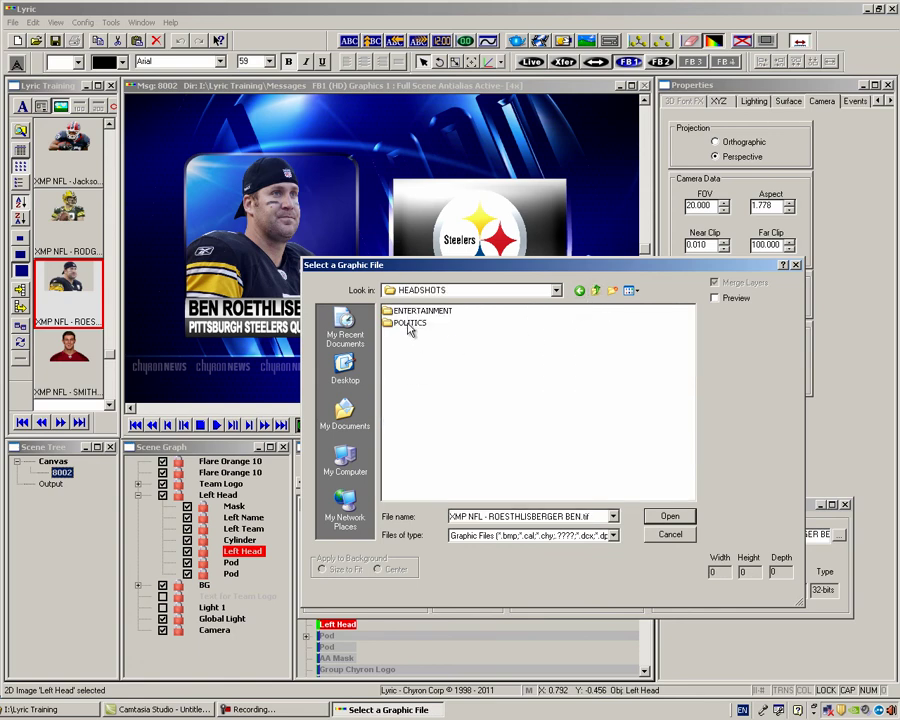
pyautogui.doubleClick(410, 324)
pyautogui.doubleClick(425, 323)
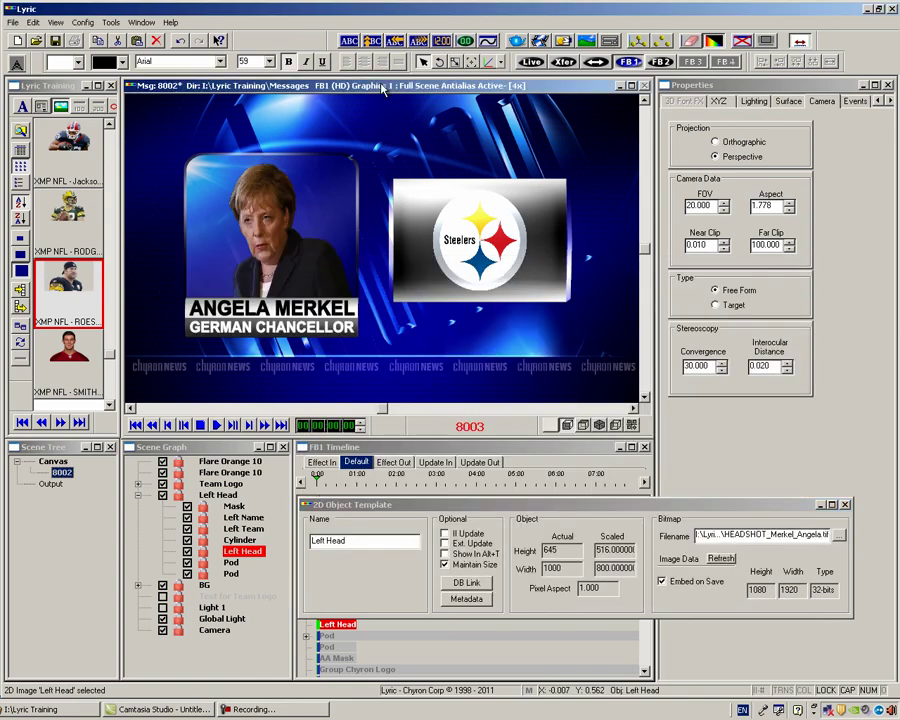
# Record the message as 8003 and read it back to check the German flag logo.
pyautogui.hotkey('ctrl', 's')
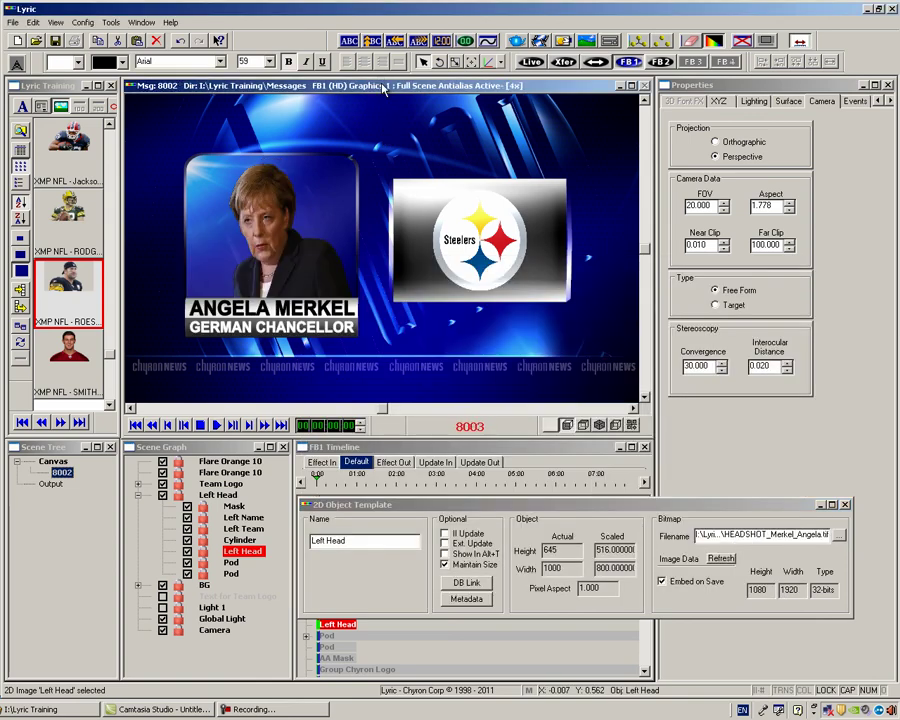
pyautogui.press('BackSpace')
pyautogui.write('3')
pyautogui.press('Return')
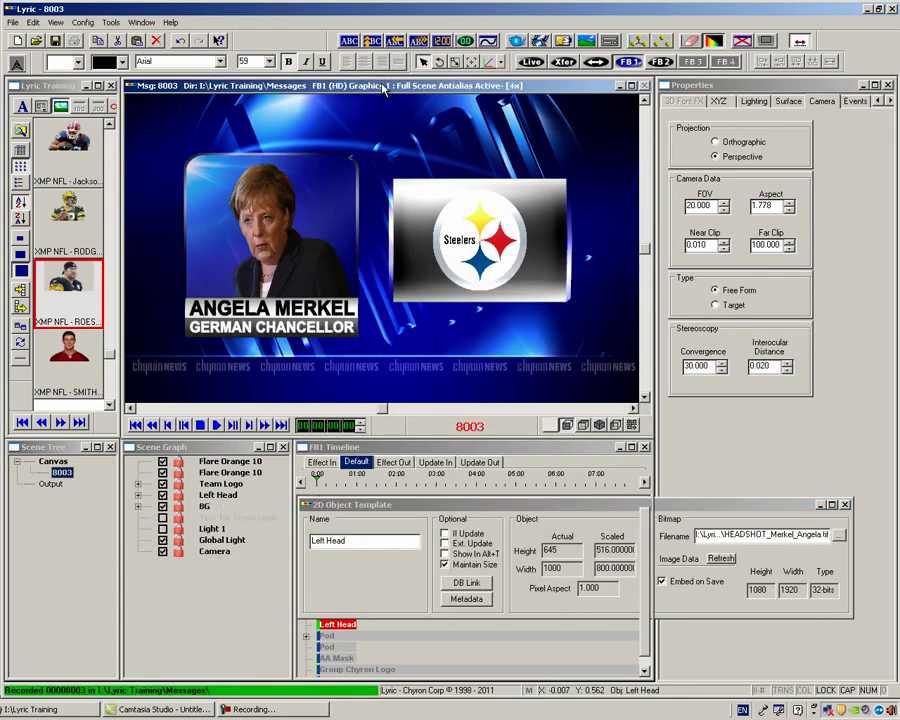